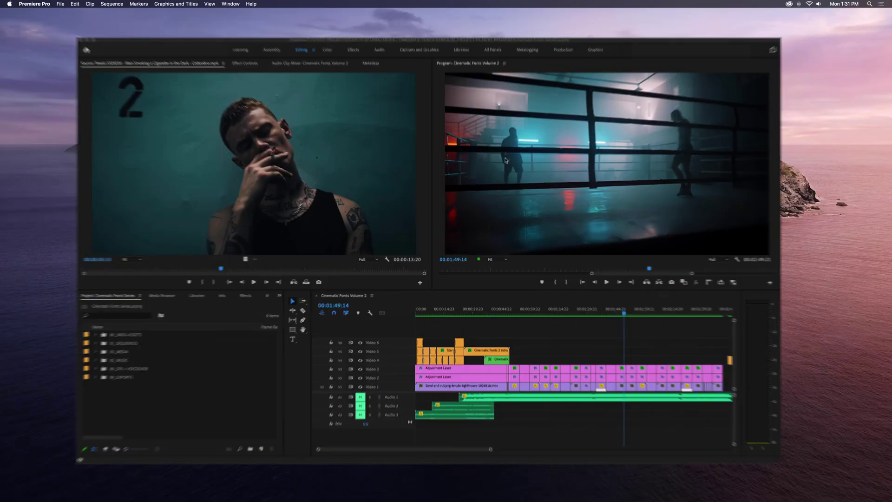
Activate the Premiere Pro window and maximize it to fill the screen.
{"action": "left_click", "coordinate": [439, 45]}
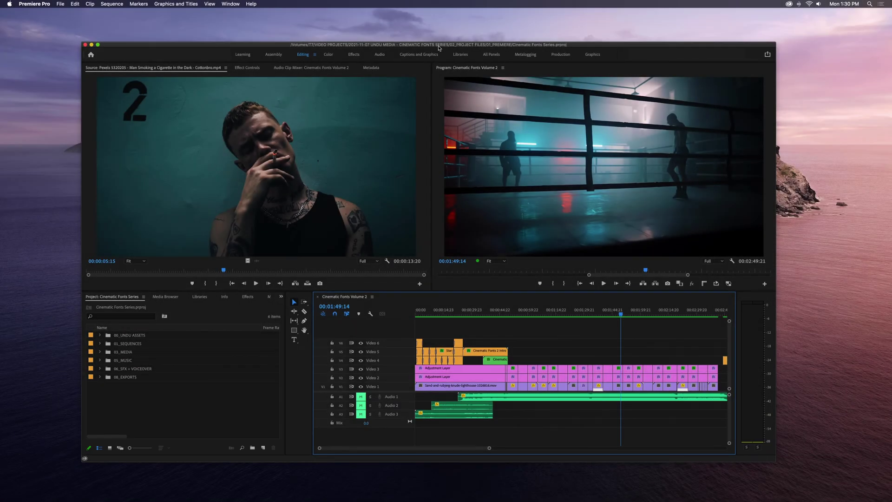
{"action": "key", "text": "super+backslash"}
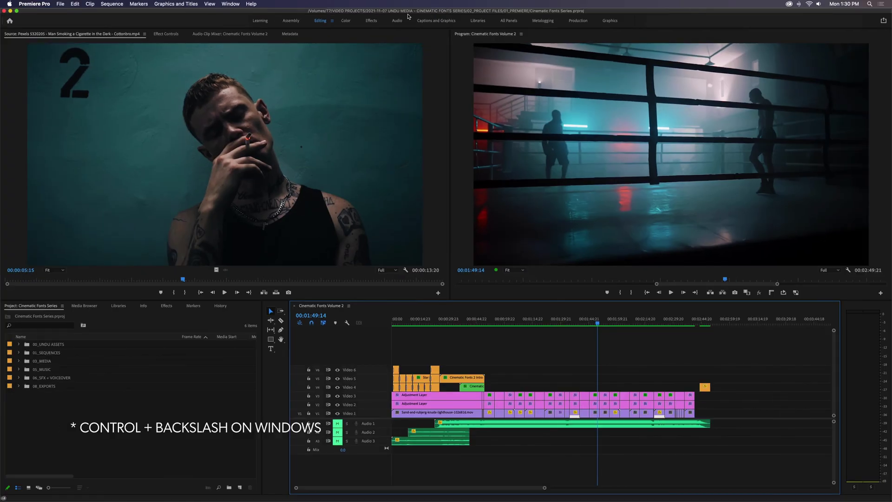
Switch Premiere Pro into full-screen mode and focus the Program monitor.
{"action": "key", "text": "super+backslash"}
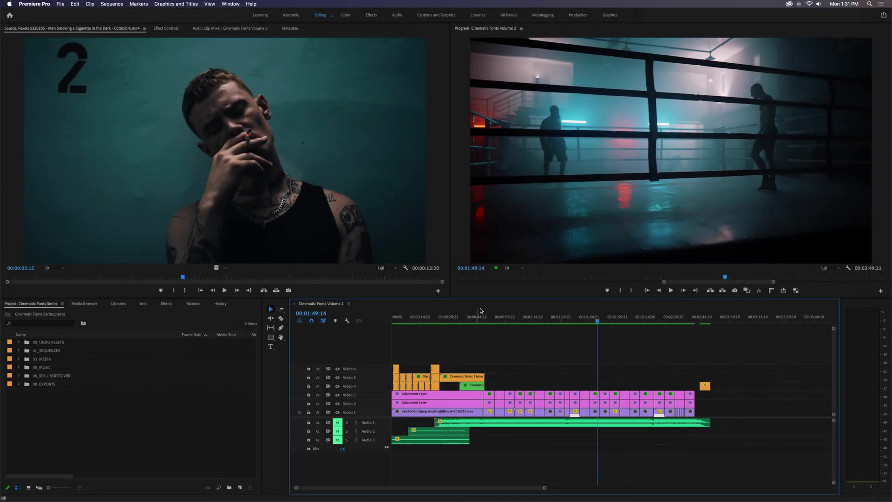
{"action": "left_click", "coordinate": [589, 201]}
Toggle maximize on the Program, Source and Project panels, finishing with the Program monitor maximized.
{"action": "key", "text": "grave"}
{"action": "key", "text": "grave"}
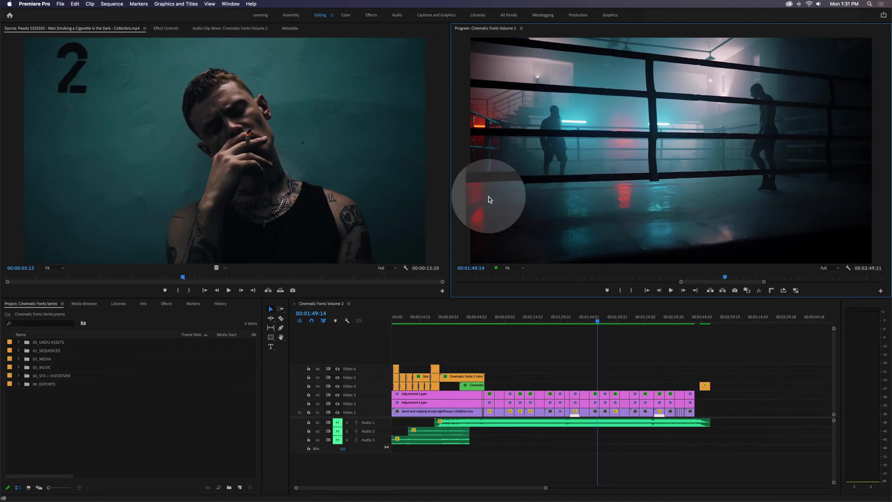
{"action": "left_click", "coordinate": [291, 176]}
{"action": "key", "text": "grave"}
{"action": "key", "text": "grave"}
{"action": "left_click", "coordinate": [179, 398]}
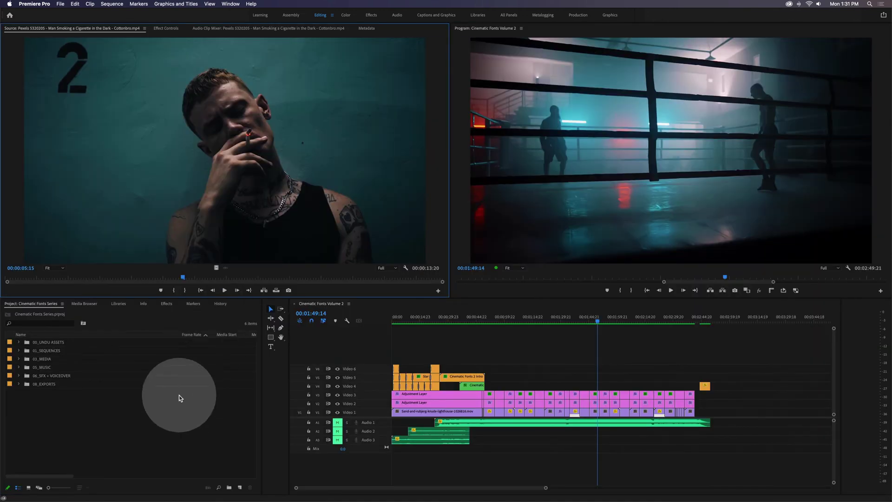
{"action": "key", "text": "grave"}
{"action": "key", "text": "grave"}
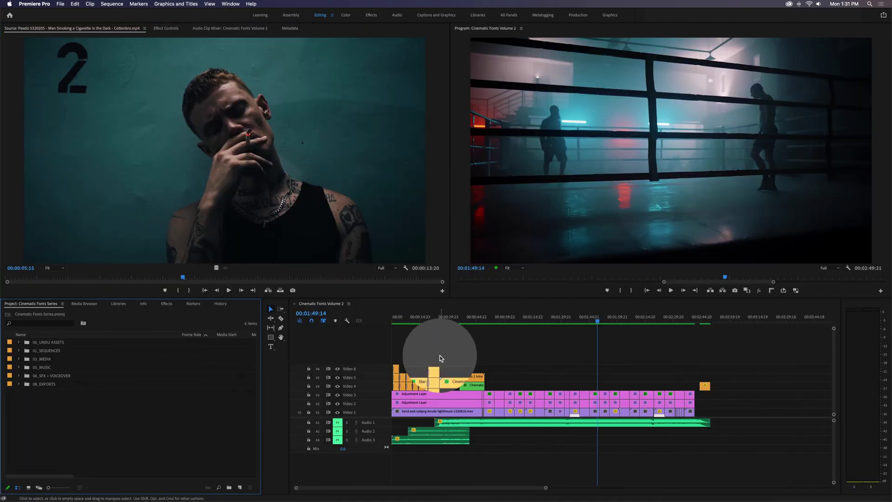
{"action": "left_click", "coordinate": [440, 356]}
{"action": "key", "text": "grave"}
{"action": "key", "text": "grave"}
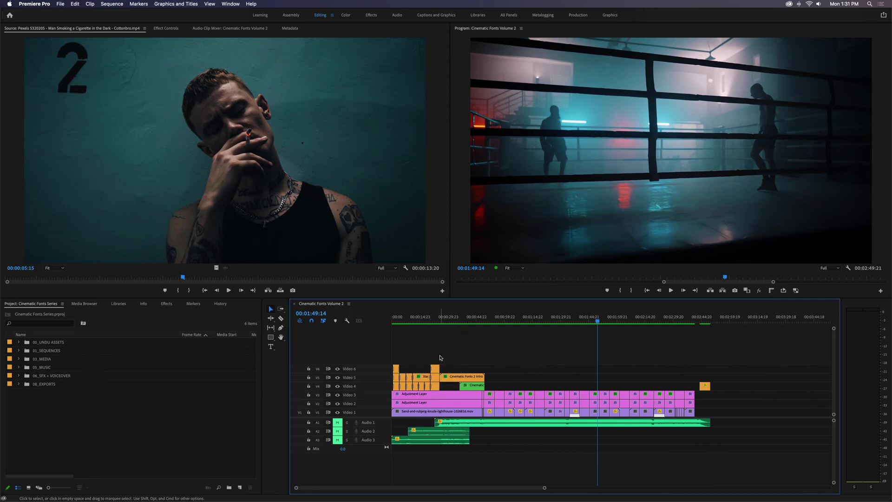
{"action": "left_click", "coordinate": [456, 251]}
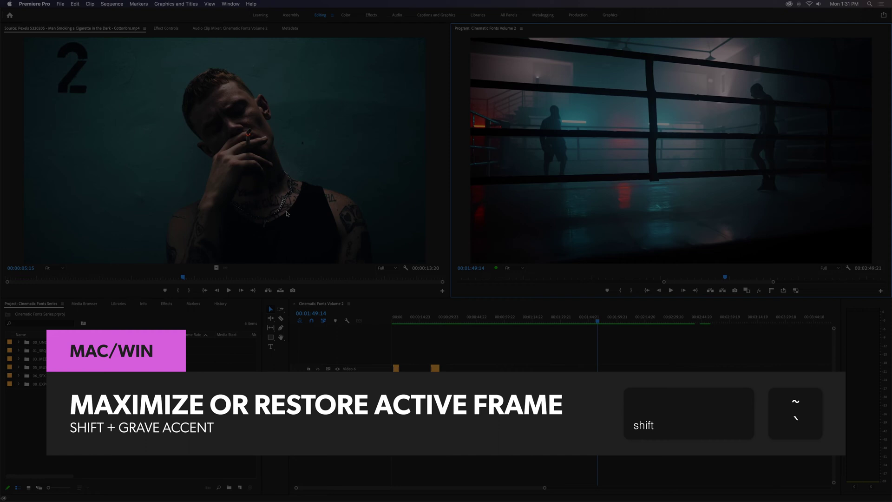
{"action": "key", "text": "shift+grave"}
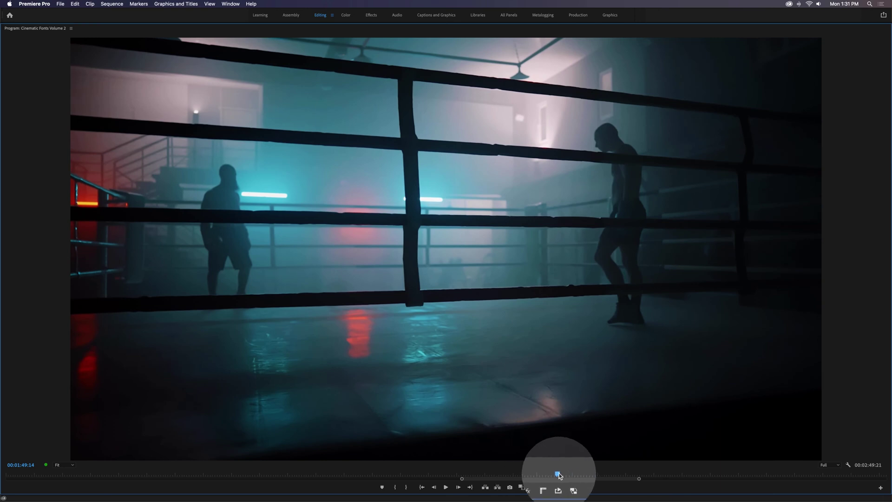
Scrub to 00:01:48:05, play and stop at 00:01:49:07, then restore the full layout.
{"action": "left_click_drag", "start_coordinate": [560, 474], "coordinate": [520, 474]}
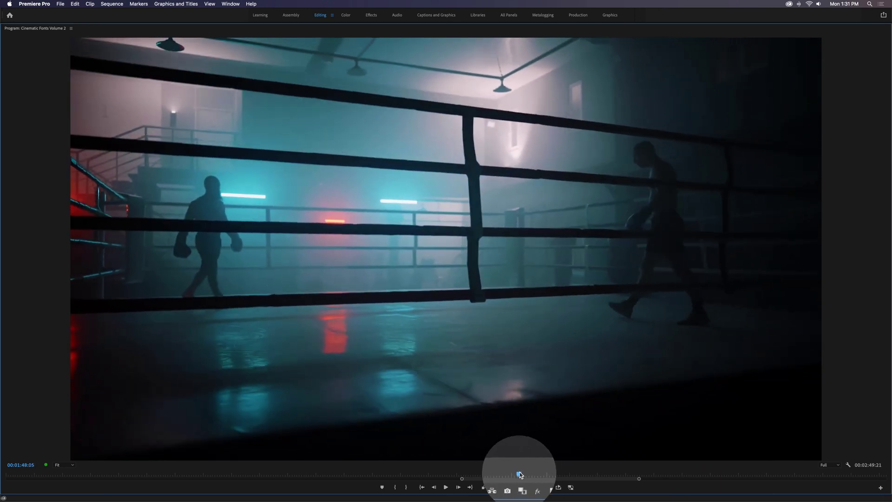
{"action": "left_click", "coordinate": [446, 487]}
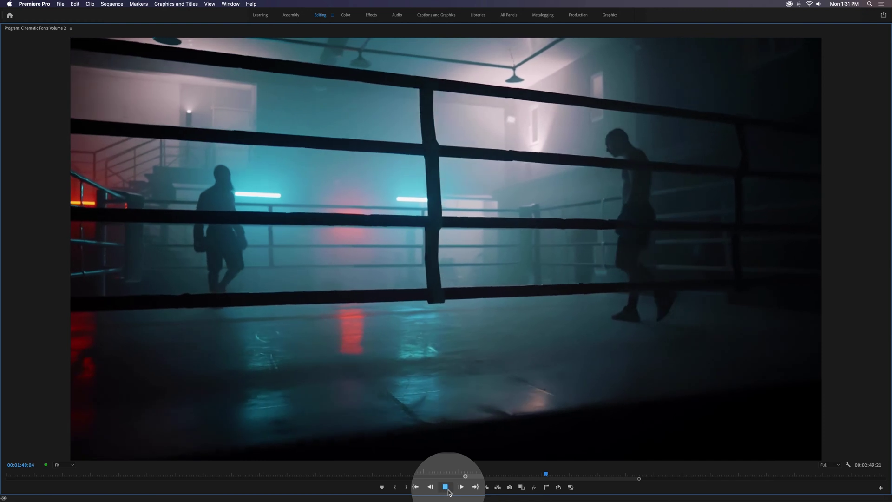
{"action": "left_click", "coordinate": [445, 487]}
{"action": "key", "text": "grave"}
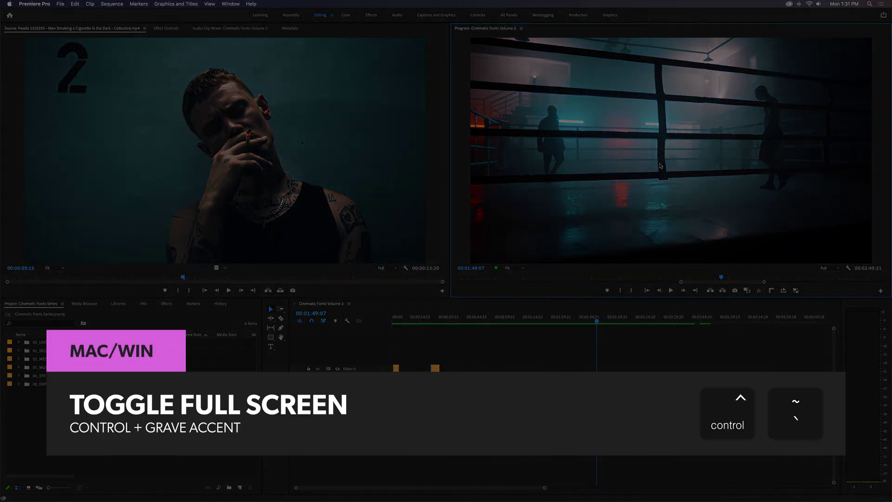
{"action": "key", "text": "ctrl+grave"}
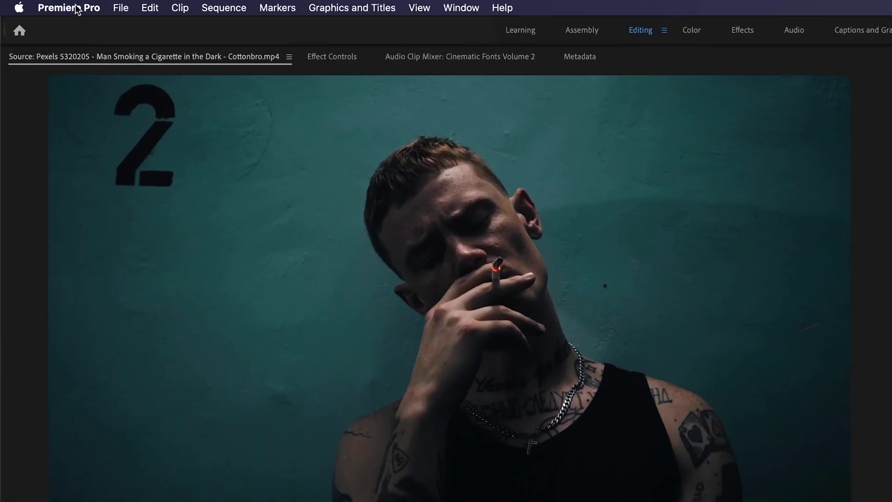
{"action": "left_click", "coordinate": [34, 4]}
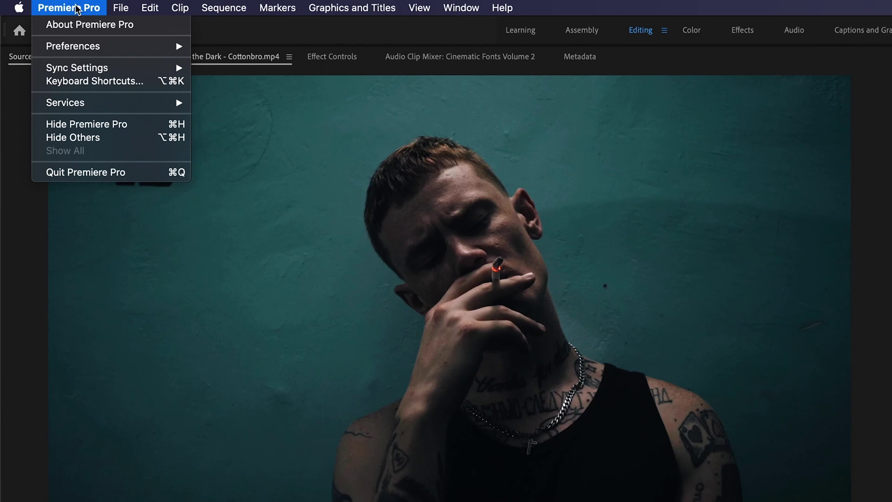
Reassign the Toggle Full Screen shortcut to Ctrl+F in Keyboard Shortcuts and save.
{"action": "left_click", "coordinate": [80, 81]}
{"action": "type", "text": "full screen"}
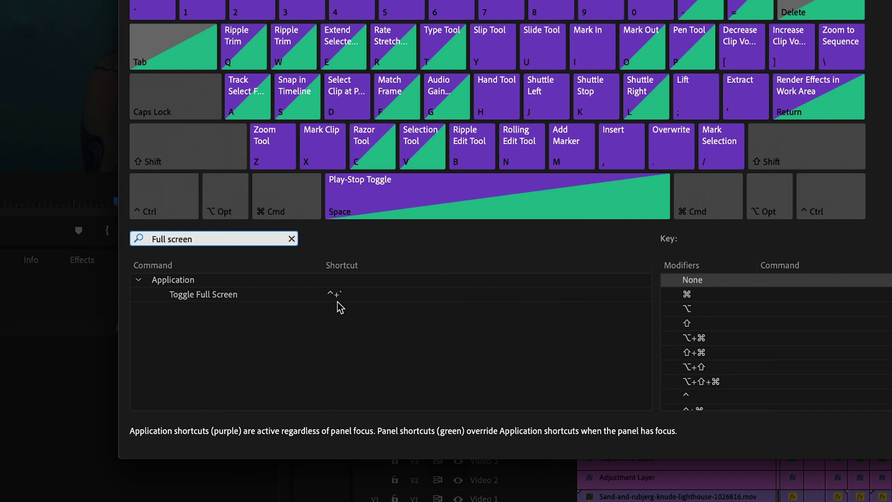
{"action": "left_click", "coordinate": [339, 294]}
{"action": "left_click", "coordinate": [350, 294]}
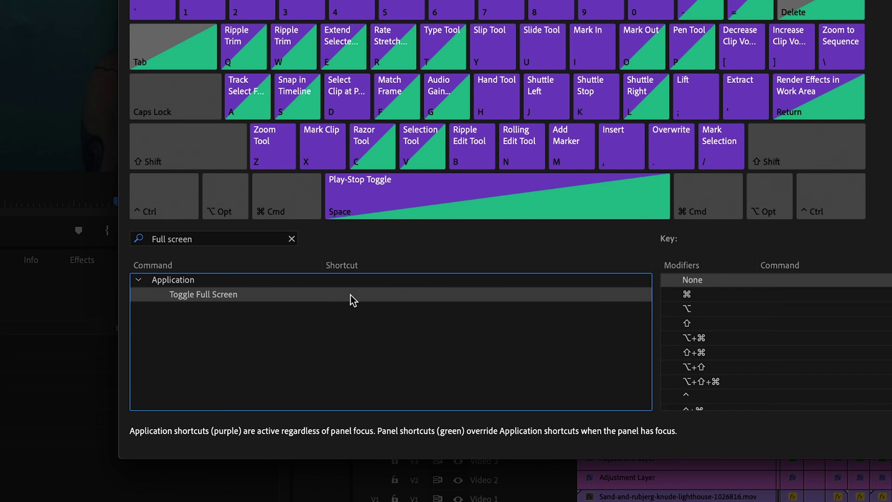
{"action": "left_click", "coordinate": [340, 295]}
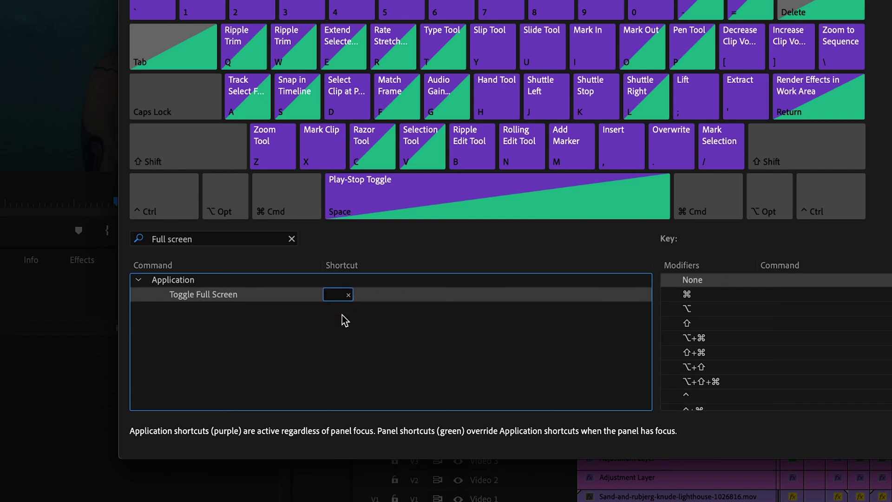
{"action": "key", "text": "ctrl+f"}
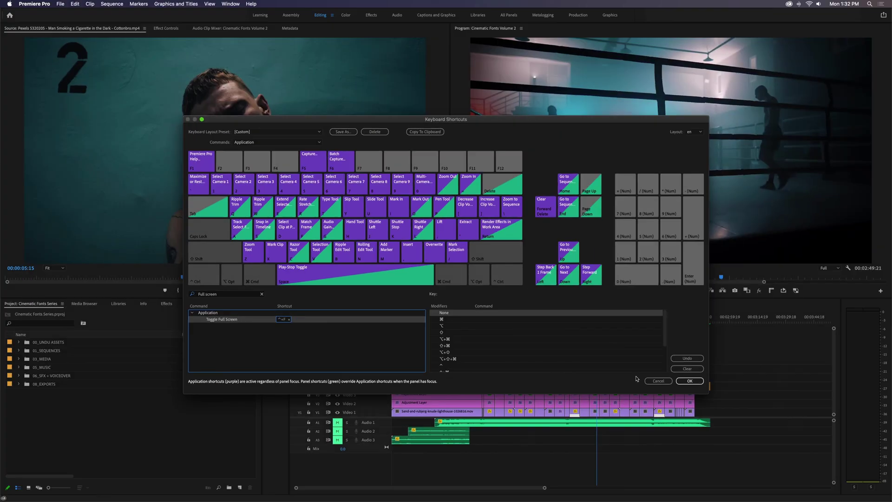
{"action": "left_click", "coordinate": [685, 381]}
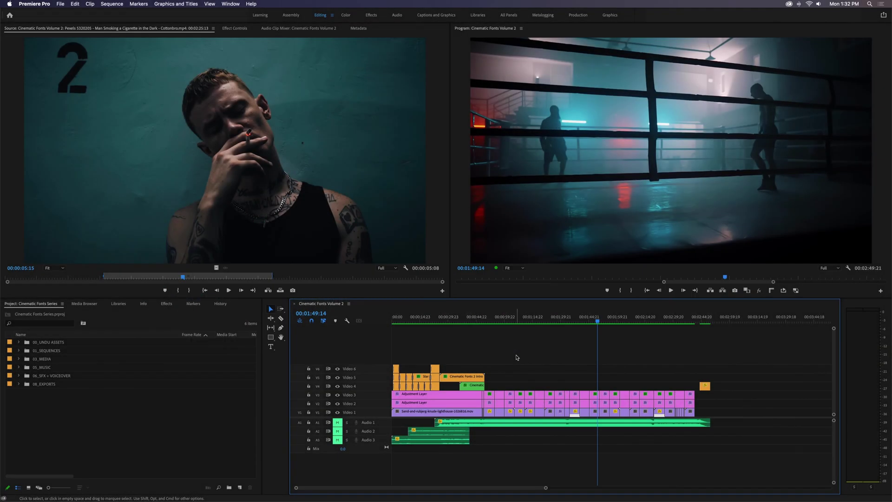
{"action": "left_click", "coordinate": [528, 185]}
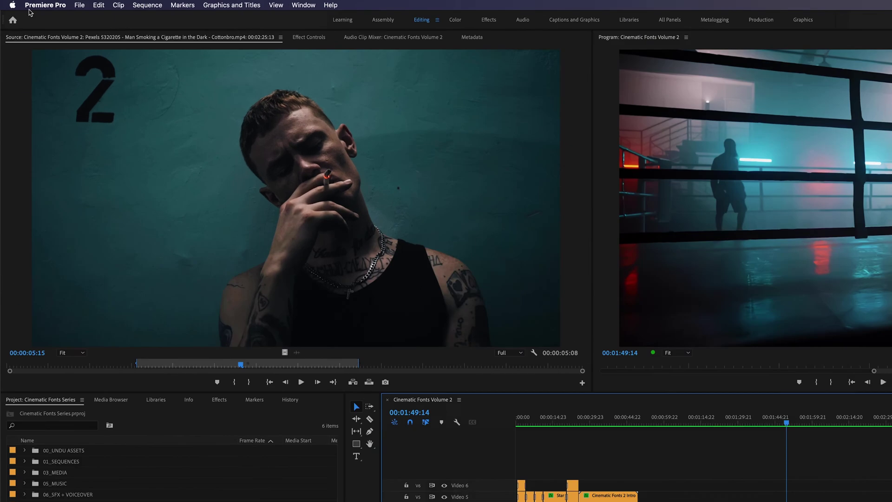
Enable Mercury Transmit in Playback preferences with Adobe Monitor 2 as the video device.
{"action": "left_click", "coordinate": [34, 4]}
{"action": "mouse_move", "coordinate": [27, 23]}
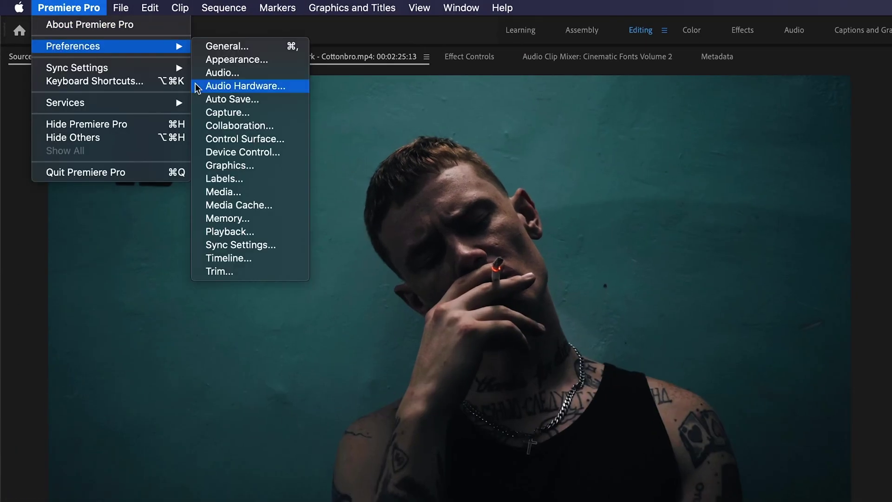
{"action": "left_click", "coordinate": [226, 231]}
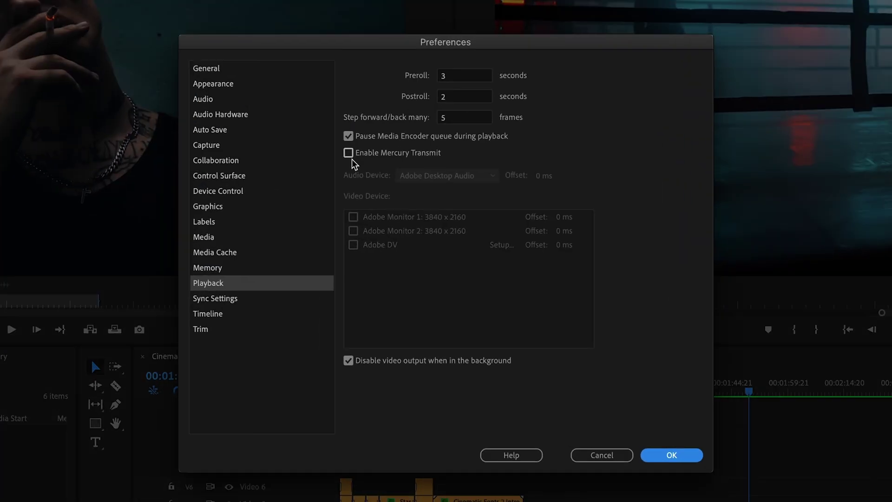
{"action": "left_click", "coordinate": [397, 201]}
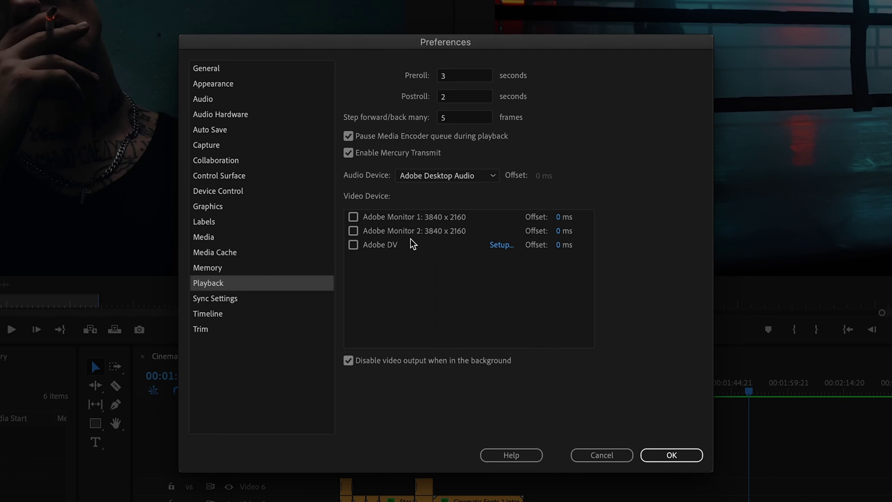
{"action": "left_click", "coordinate": [353, 231]}
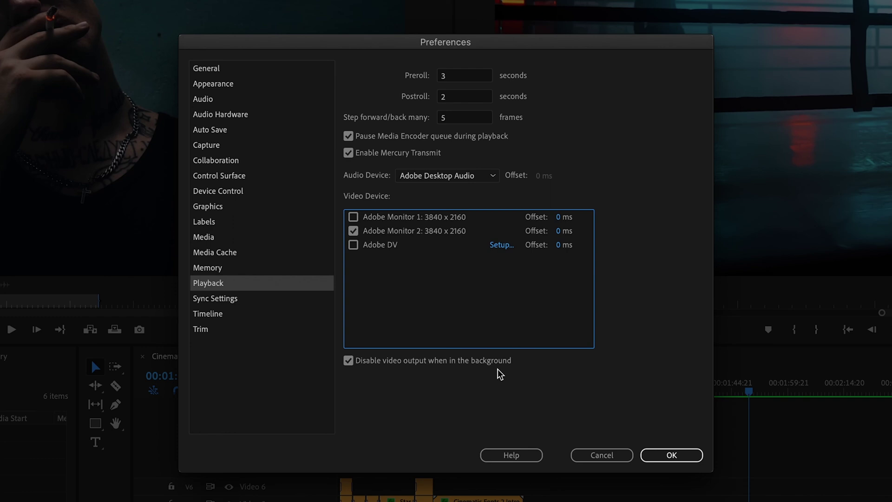
{"action": "left_click", "coordinate": [673, 456]}
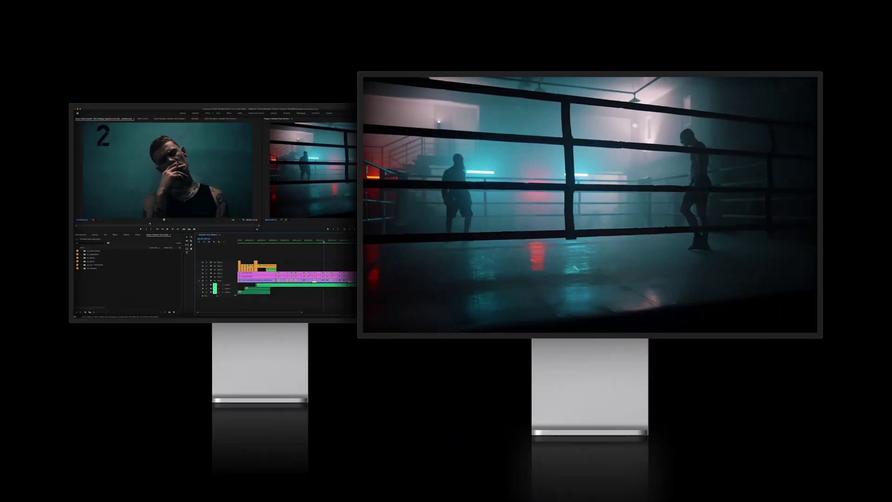